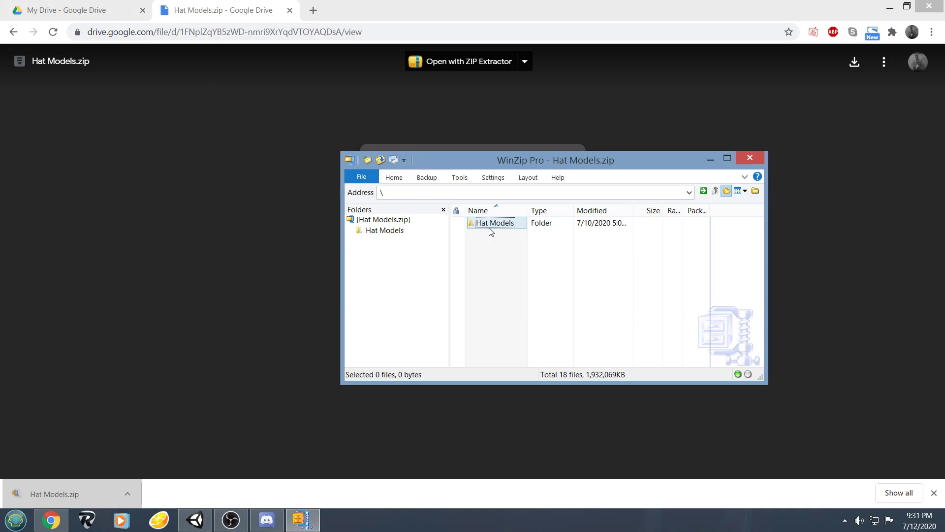
# Unzip the Hat Models folder with WinZip into Documents > SkaterXL
pyautogui.rightClick(476, 223)
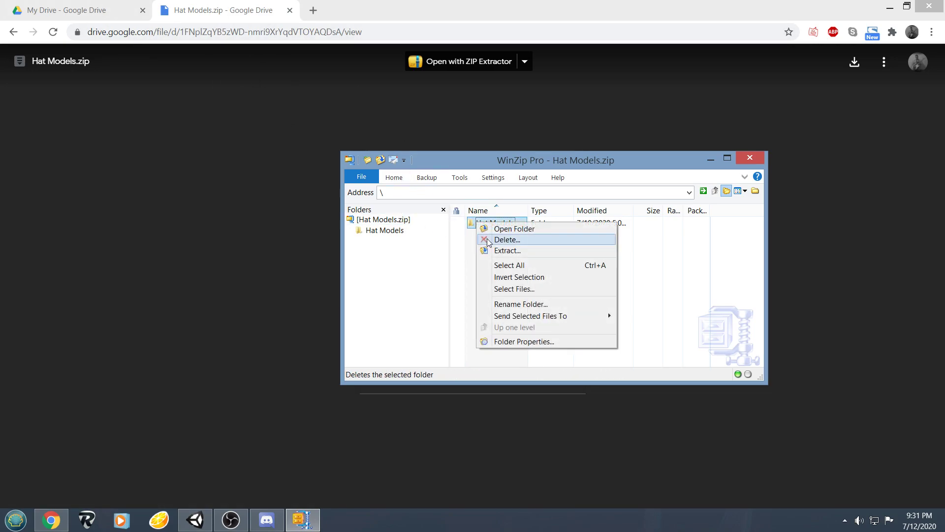
pyautogui.click(501, 253)
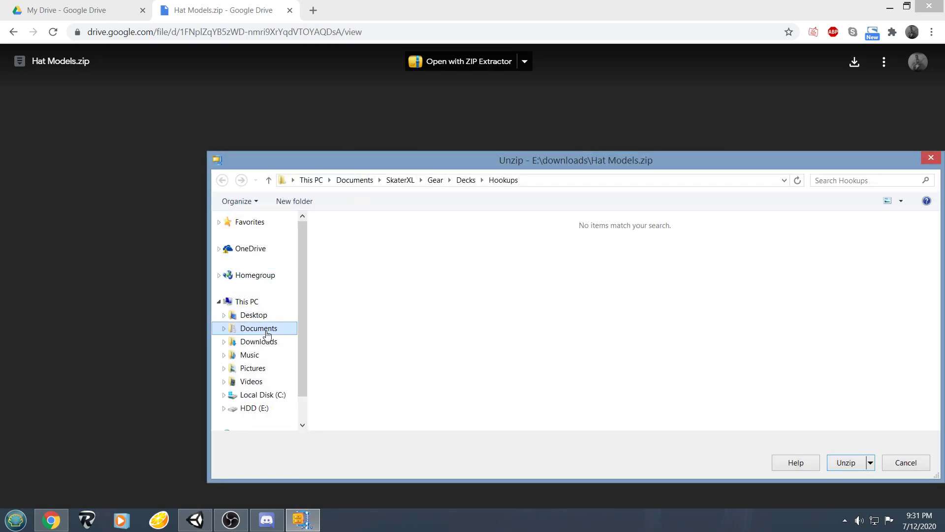
pyautogui.click(259, 328)
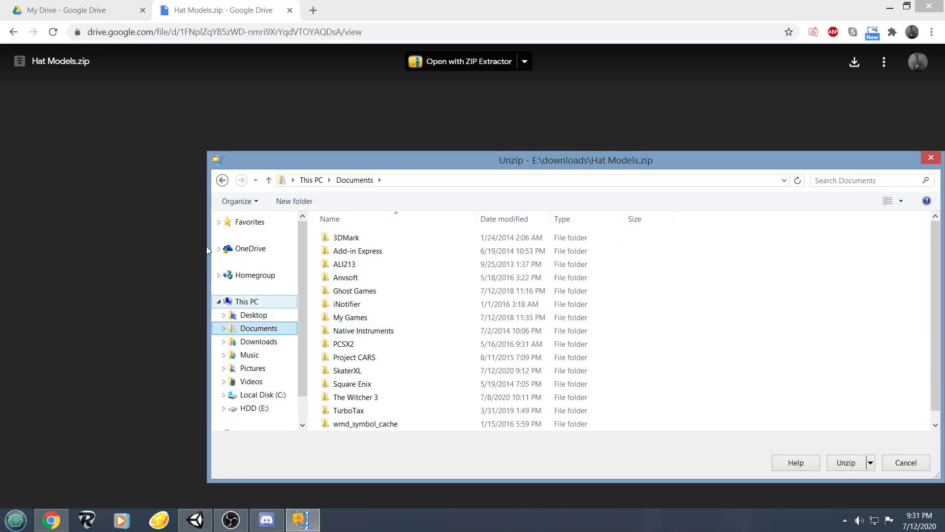
pyautogui.doubleClick(347, 370)
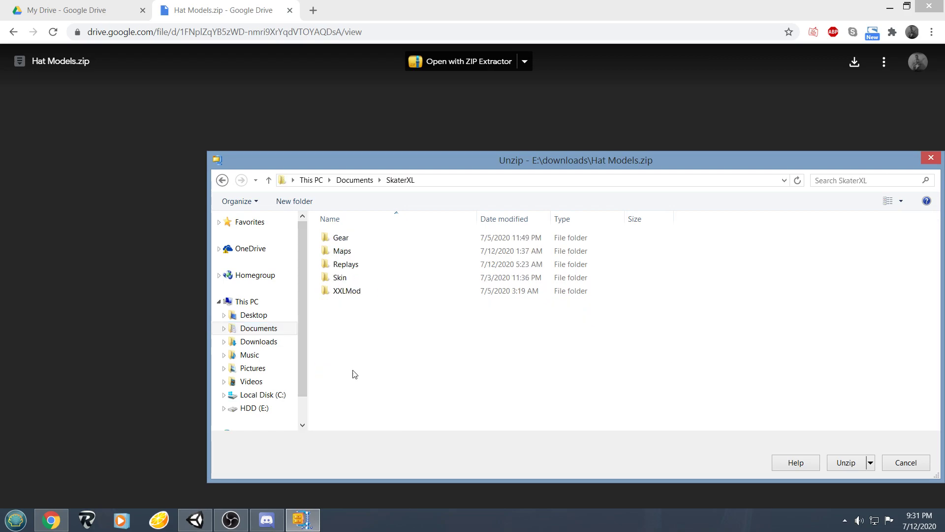
pyautogui.click(846, 462)
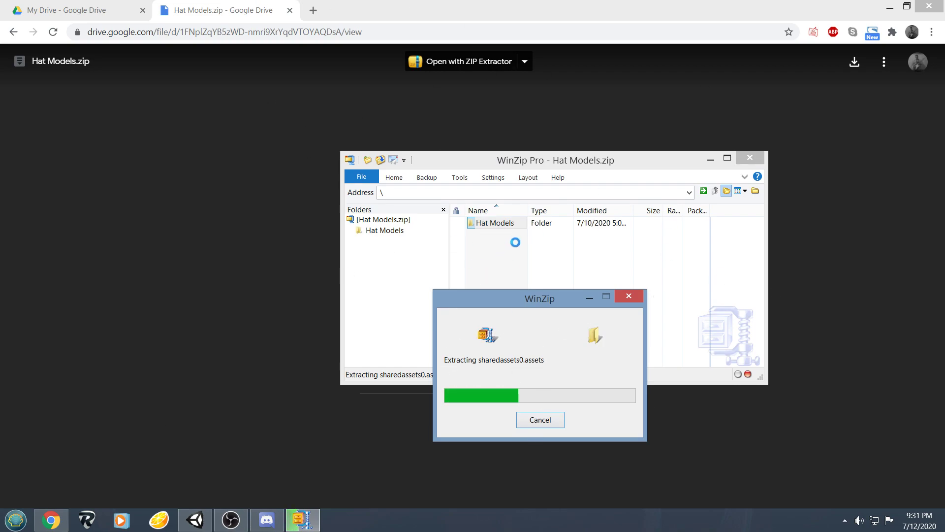
# Move the extraction progress window aside and bring the running Skater XL game forward
pyautogui.moveTo(547, 303); pyautogui.dragTo(481, 226)
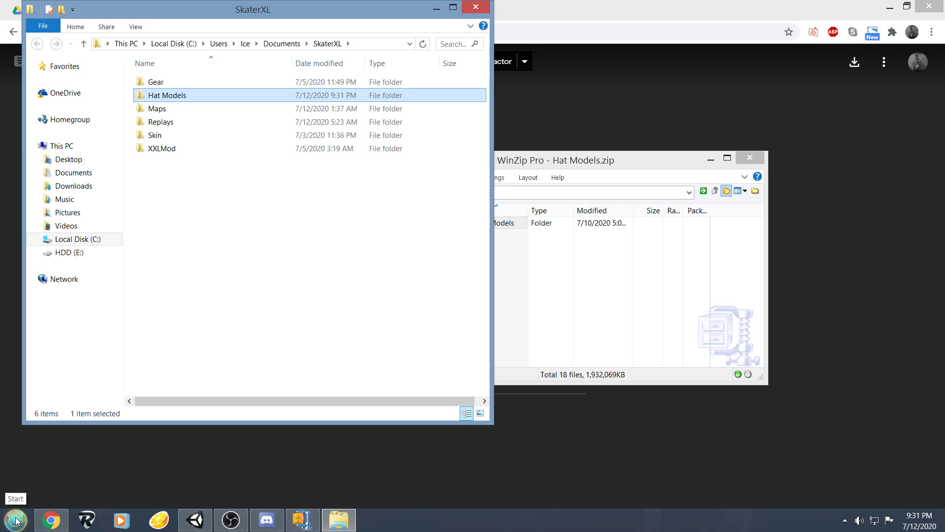
pyautogui.click(195, 520)
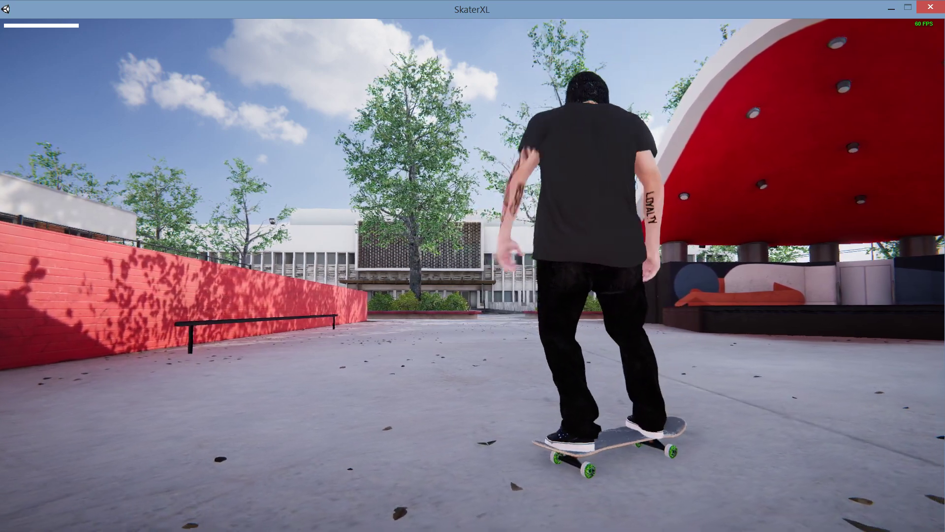
# Leave the game, open a new Documents window and switch to the HDD (E:) drive
pyautogui.hotkey('alt', 'Tab')
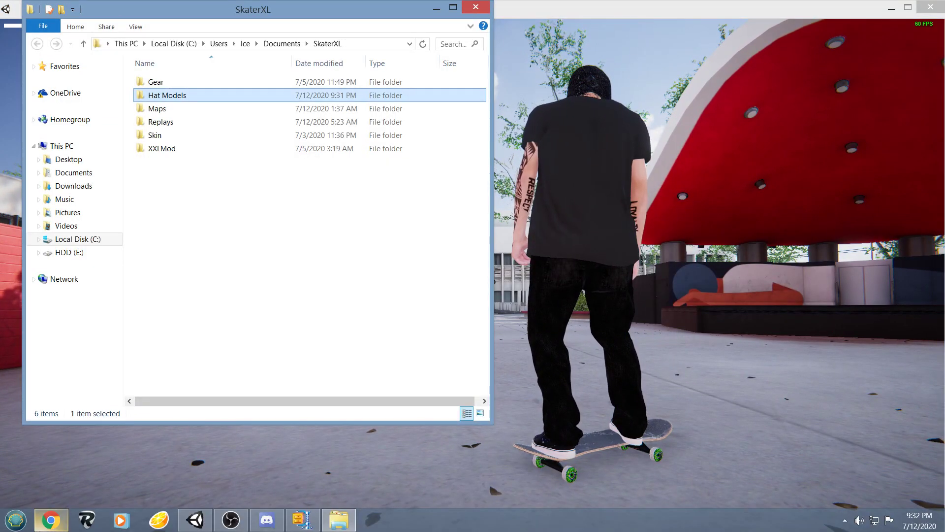
pyautogui.click(16, 522)
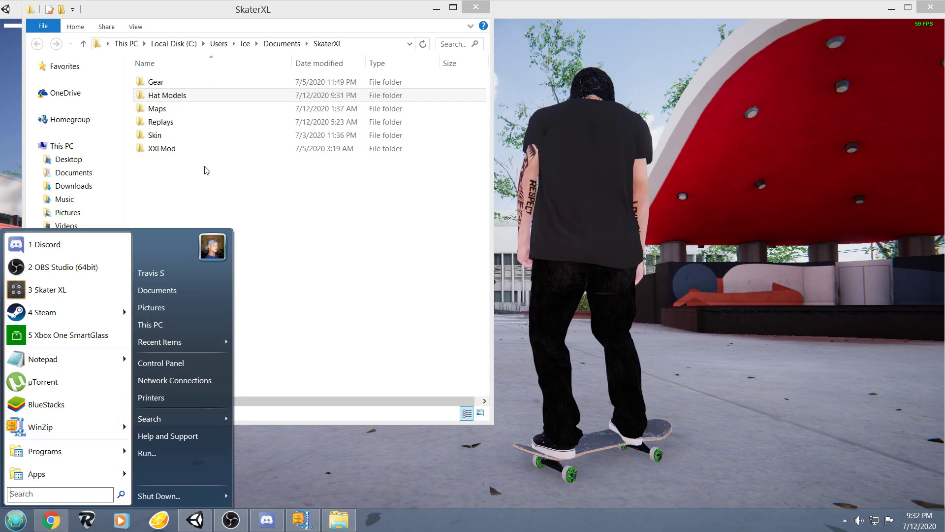
pyautogui.click(157, 291)
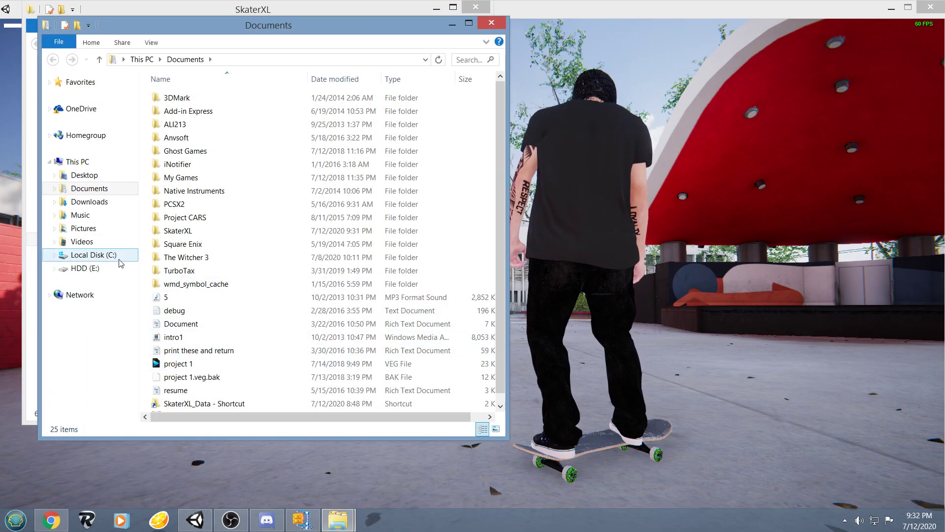
pyautogui.click(84, 267)
# Open Iceman\Steam\SteamApps\common\Skater XL\SkaterXL_Data and snap it beside the SkaterXL window
pyautogui.doubleClick(250, 339)
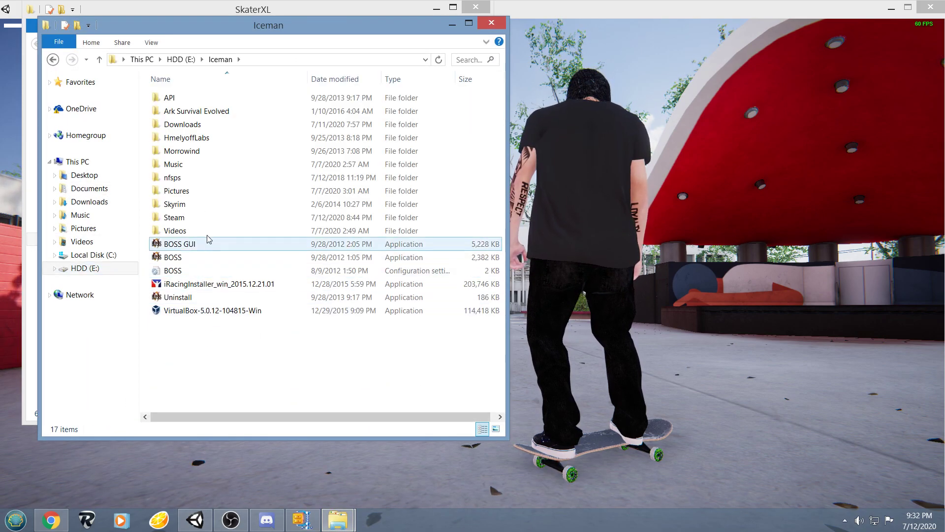
pyautogui.doubleClick(186, 218)
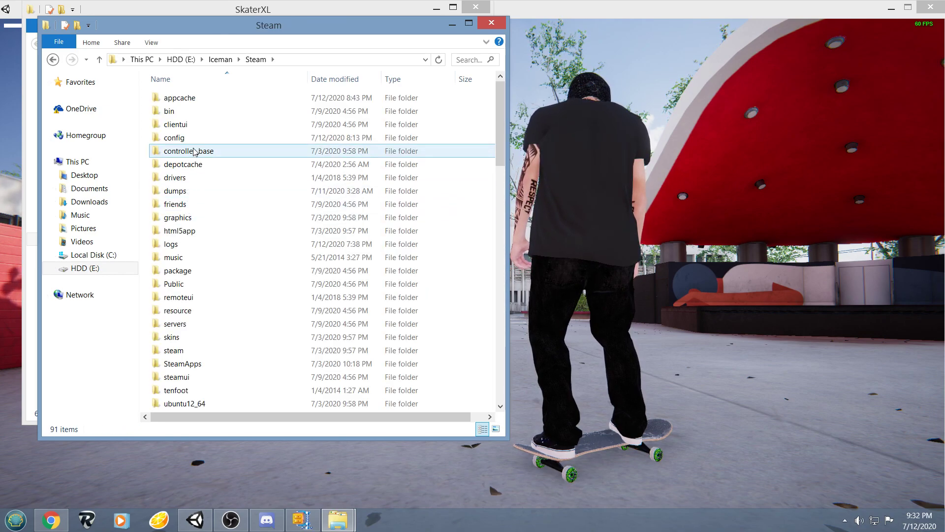
pyautogui.scroll(-3, 183, 197)
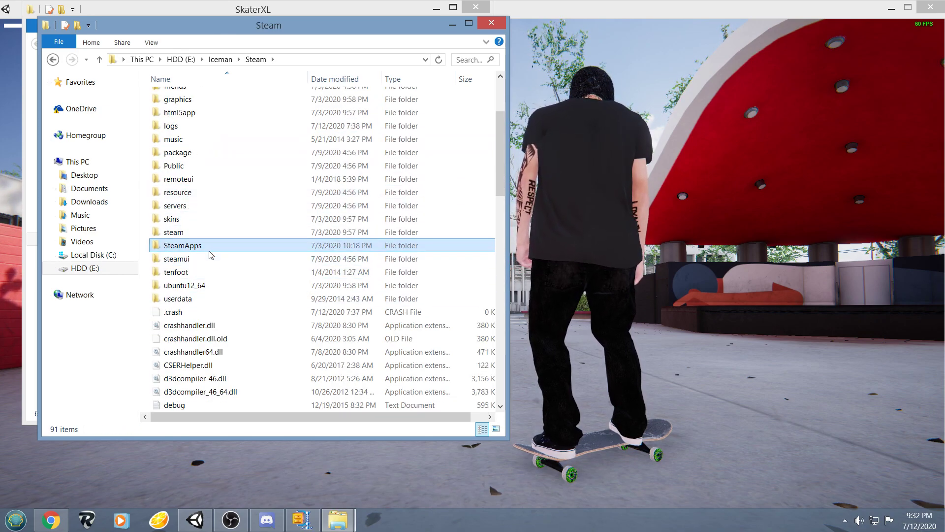
pyautogui.doubleClick(185, 246)
pyautogui.doubleClick(178, 98)
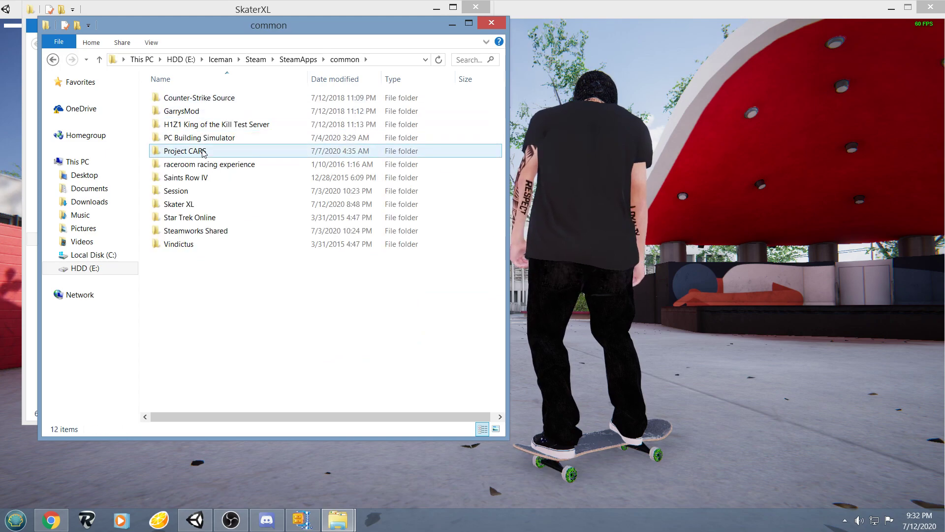
pyautogui.doubleClick(178, 204)
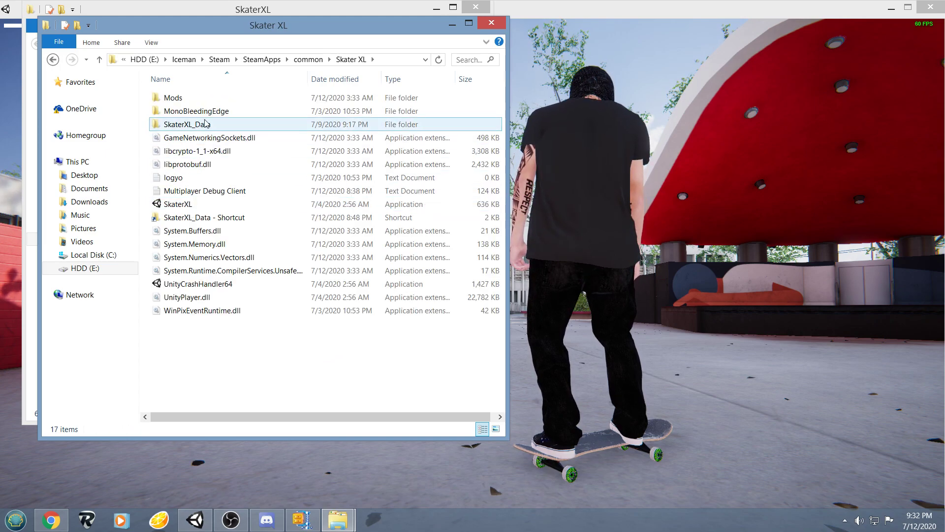
pyautogui.doubleClick(182, 125)
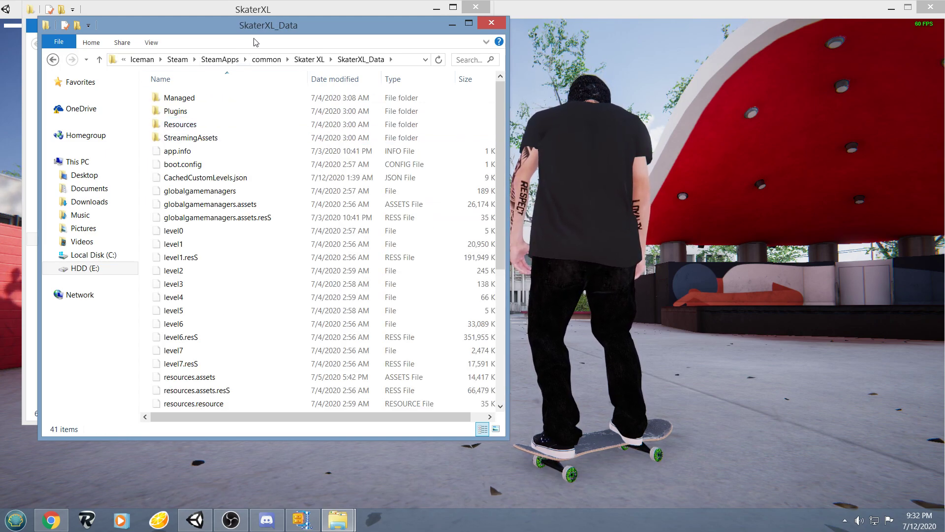
pyautogui.moveTo(325, 25)
pyautogui.mouseDown()
pyautogui.moveTo(794, 29)
pyautogui.moveTo(942, 12)
pyautogui.mouseUp()
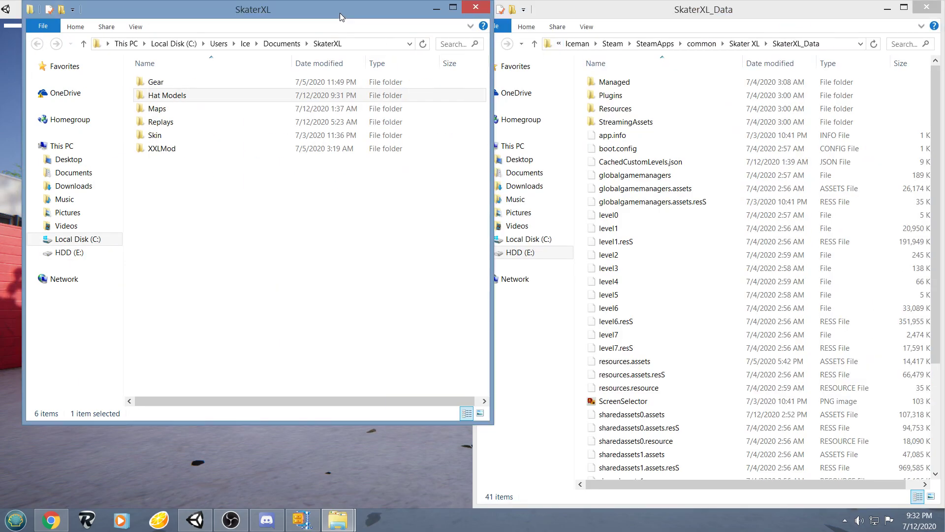
pyautogui.moveTo(340, 25); pyautogui.dragTo(2, 221)
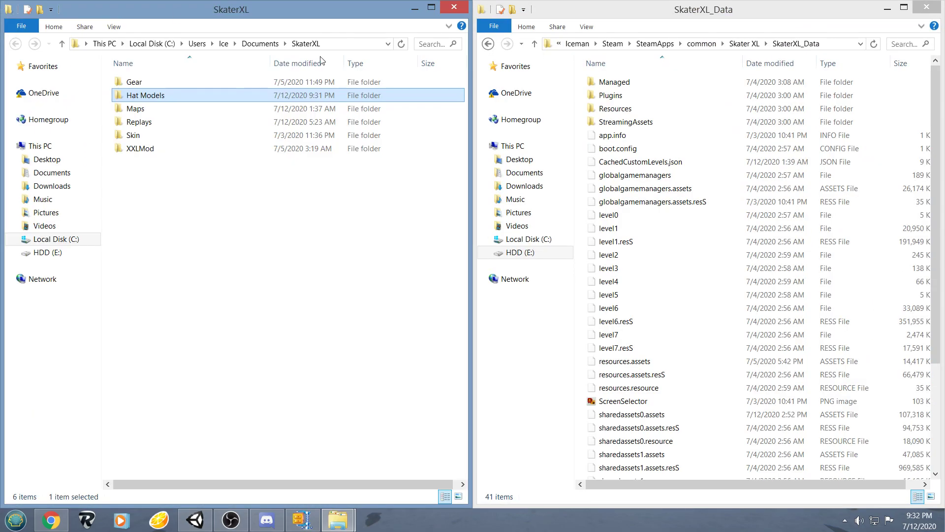
# Copy sharedassets0.assets from Hat Models > Helmet into SkaterXL_Data, replacing the original
pyautogui.doubleClick(146, 95)
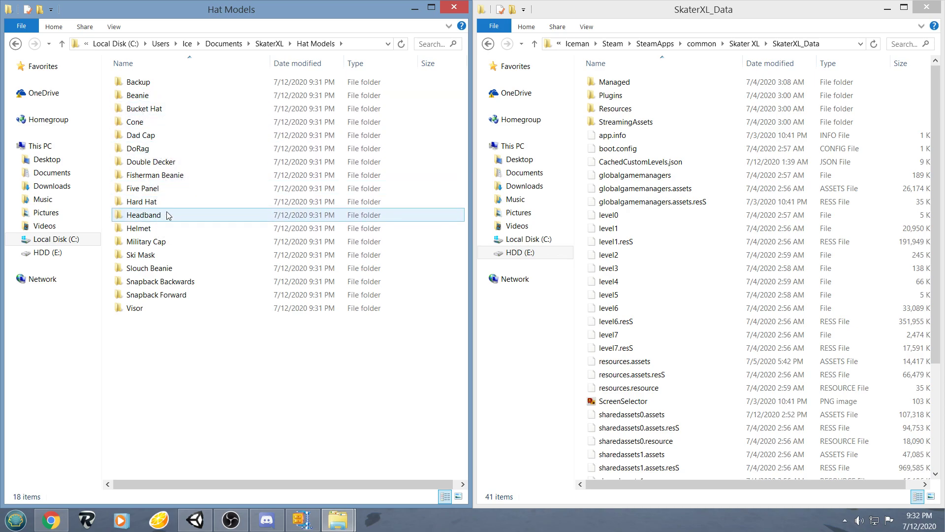
pyautogui.doubleClick(139, 228)
pyautogui.moveTo(153, 82); pyautogui.dragTo(700, 419)
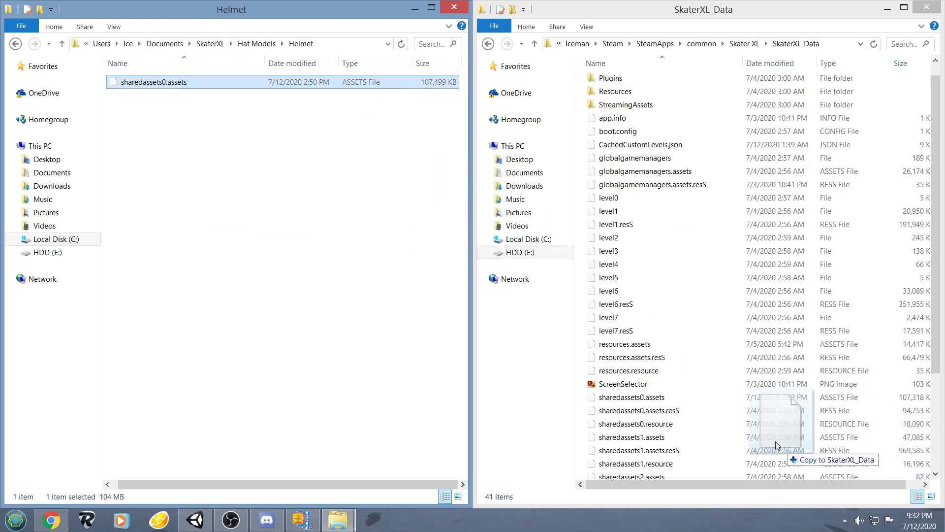
pyautogui.moveTo(700, 418); pyautogui.dragTo(700, 405)
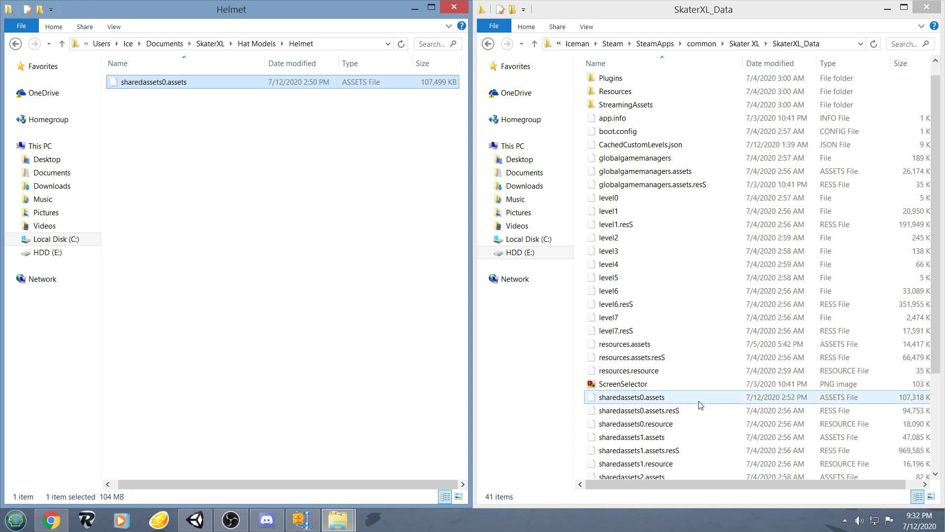
pyautogui.moveTo(701, 405); pyautogui.dragTo(700, 405)
pyautogui.click(442, 212)
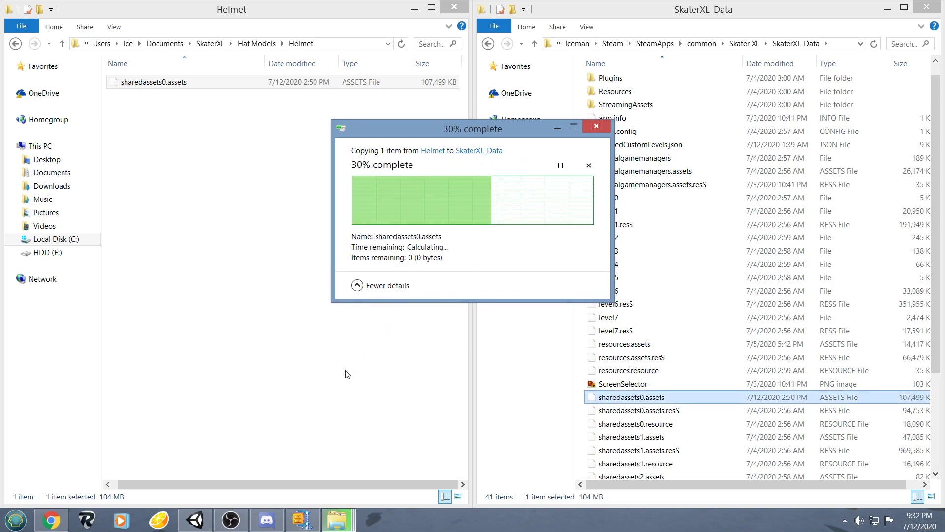
# Close the running Skater XL and relaunch it from the Start menu
pyautogui.rightClick(211, 519)
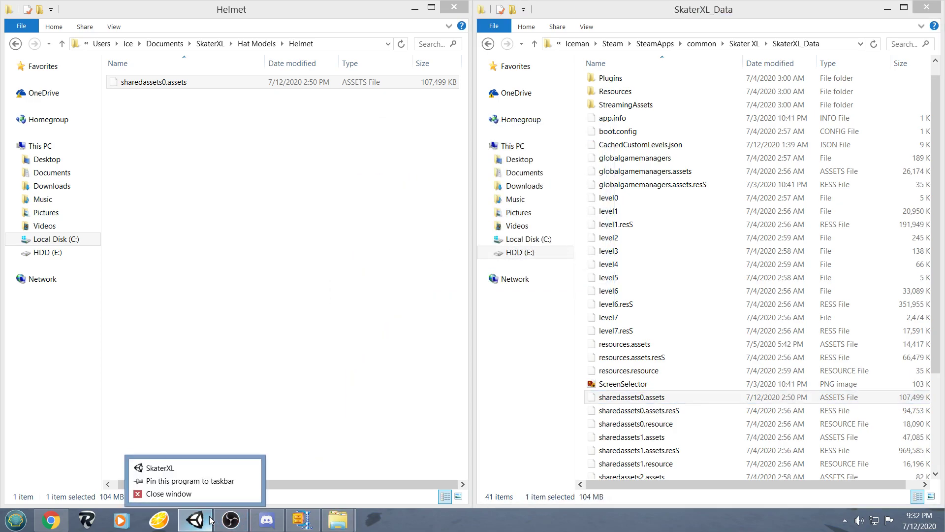
pyautogui.click(218, 494)
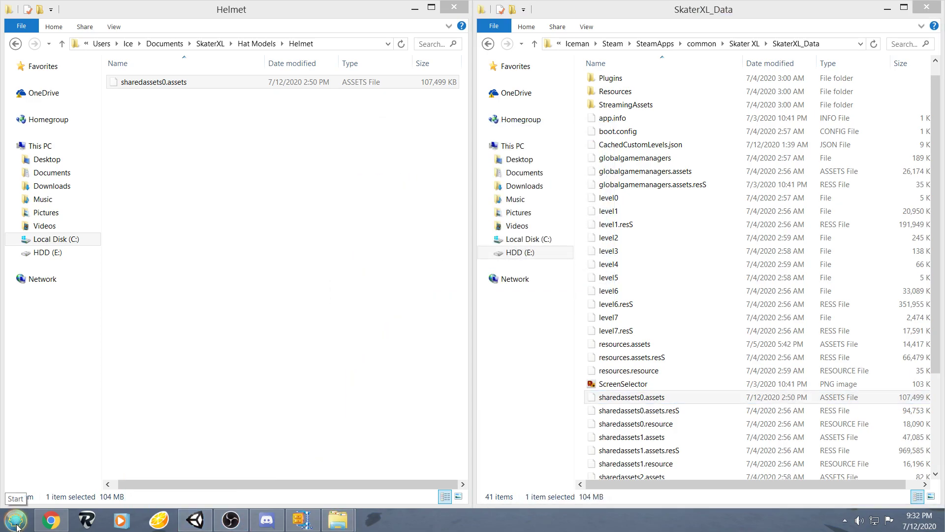
pyautogui.click(17, 522)
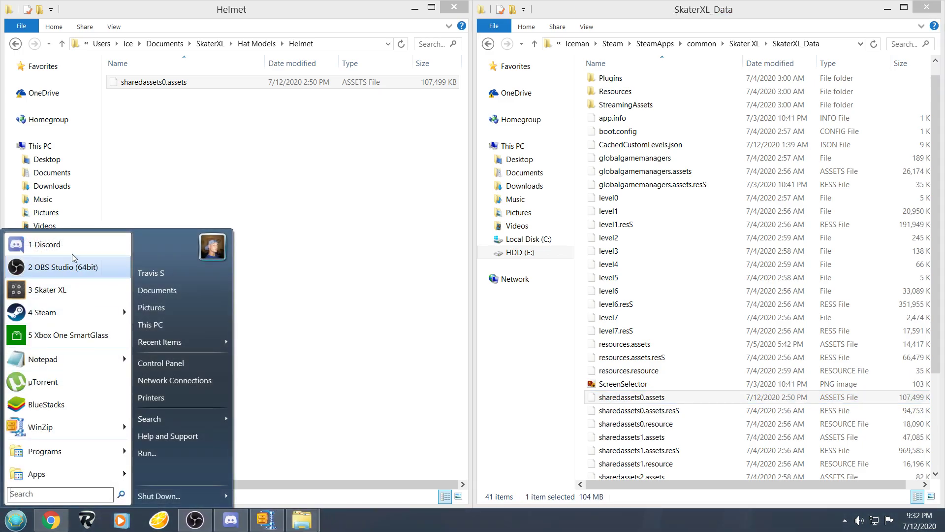
pyautogui.click(47, 290)
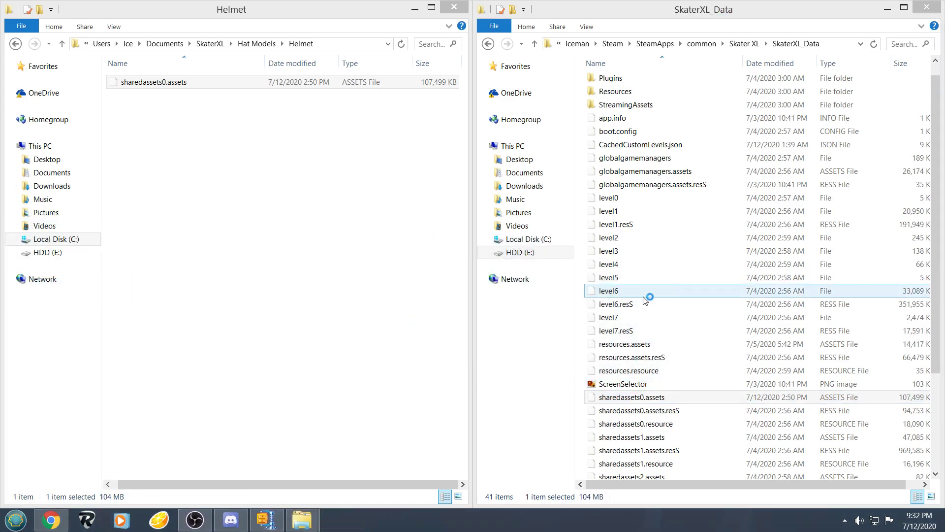
# Start the game, pass the title screen, close Mod Manager and open the pause menu
pyautogui.click(518, 383)
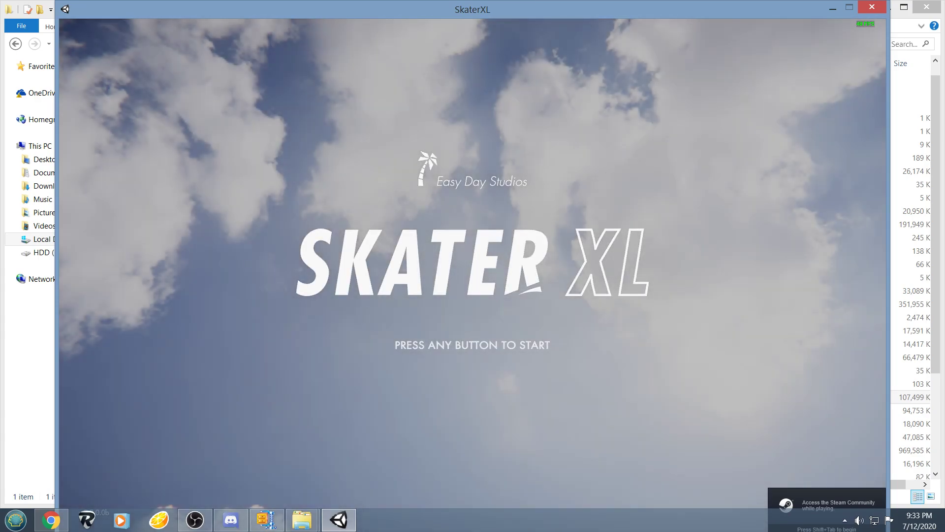
pyautogui.click(504, 305)
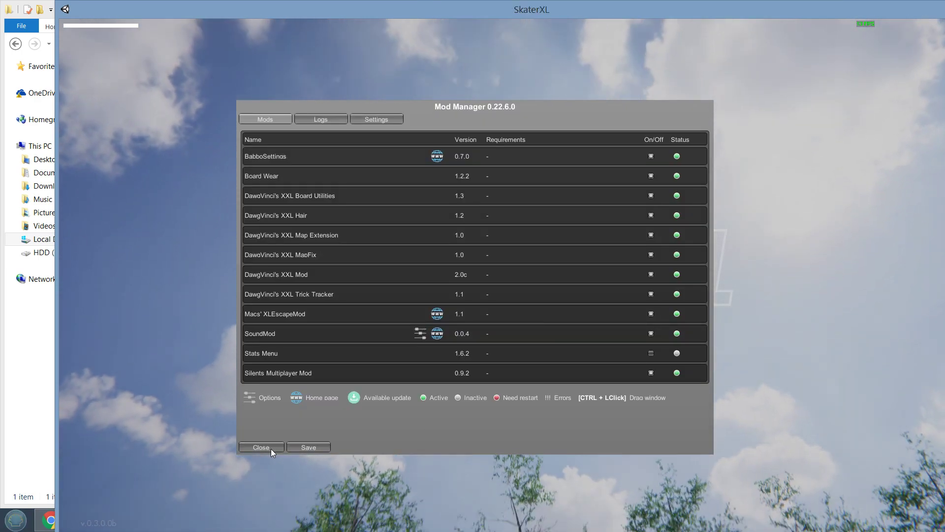
pyautogui.click(272, 448)
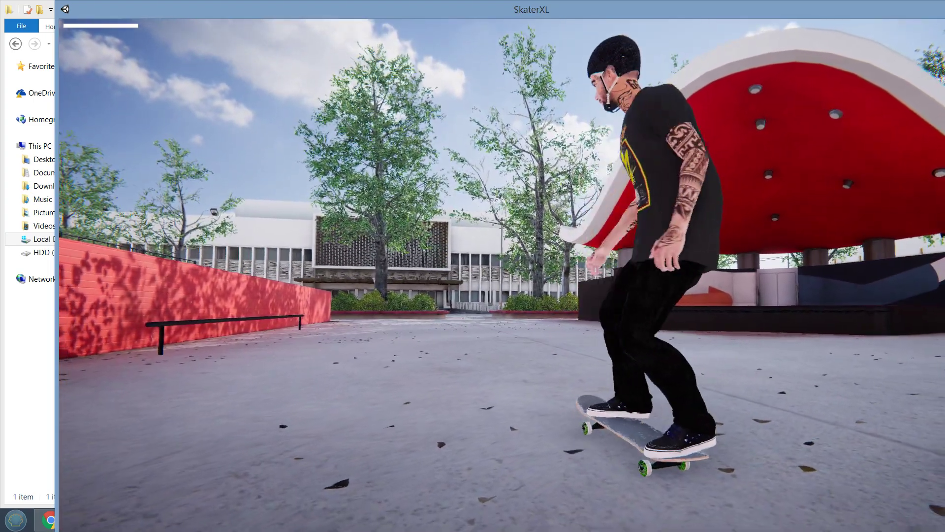
pyautogui.press('Escape')
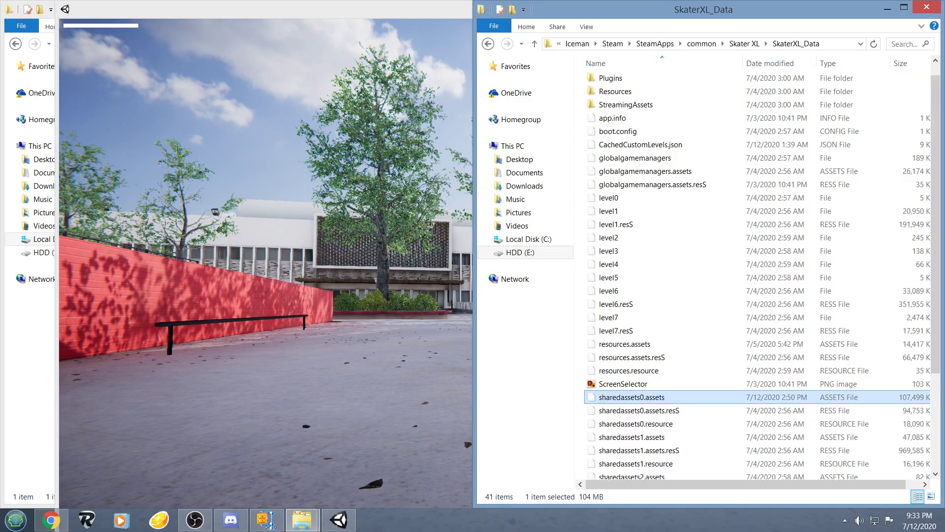
# Copy Snapback Backwards' sharedassets0.assets from Hat Models into SkaterXL_Data, replacing the Helmet file
pyautogui.click(303, 519)
pyautogui.click(232, 454)
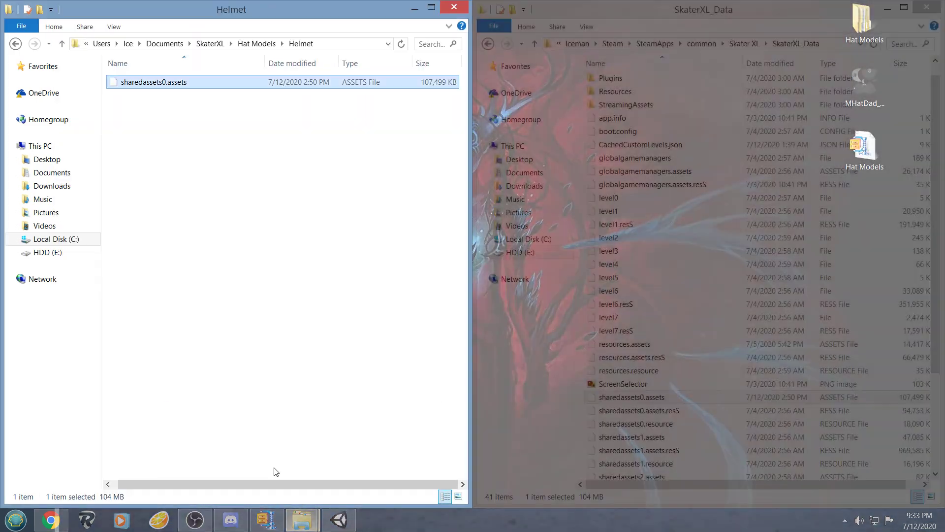
pyautogui.click(16, 43)
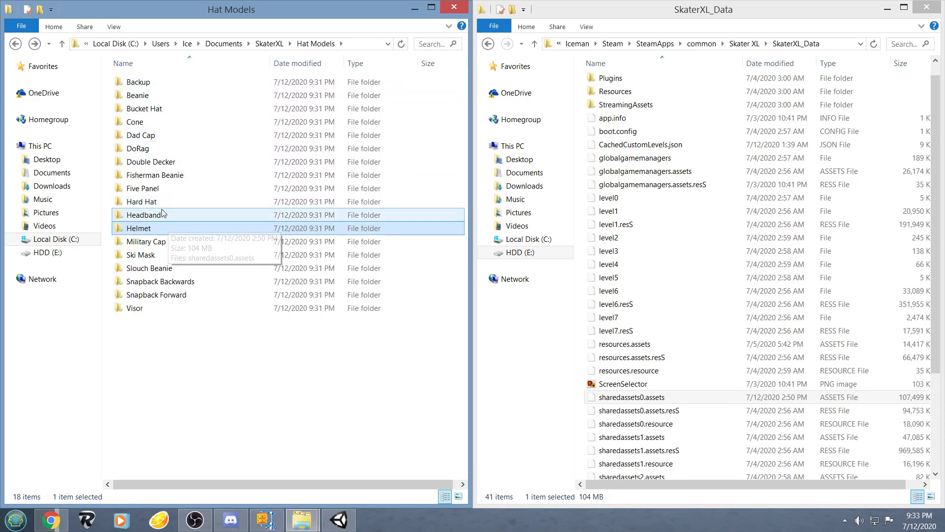
pyautogui.doubleClick(178, 287)
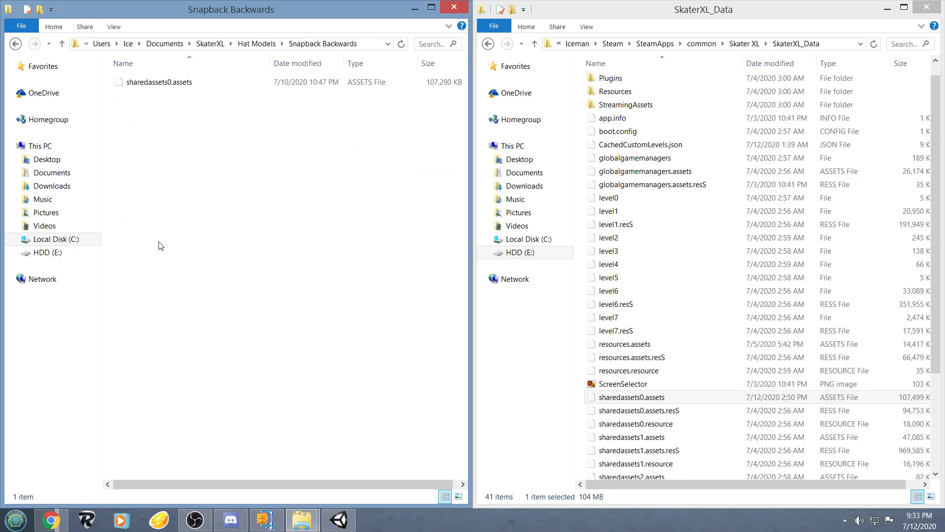
pyautogui.moveTo(196, 81)
pyautogui.mouseDown()
pyautogui.moveTo(351, 206)
pyautogui.moveTo(657, 402)
pyautogui.mouseUp()
pyautogui.click(448, 212)
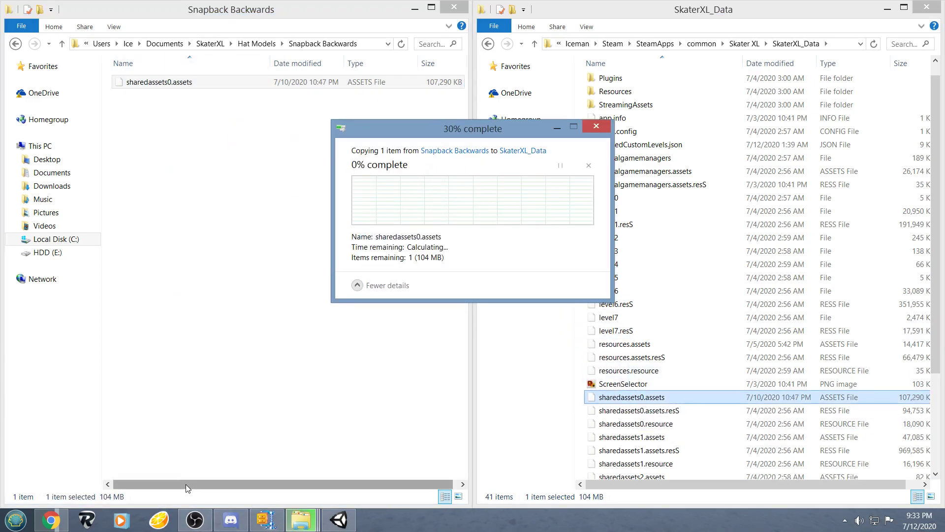
# Close and relaunch Skater XL, then close Mod Manager to enter the park
pyautogui.rightClick(339, 520)
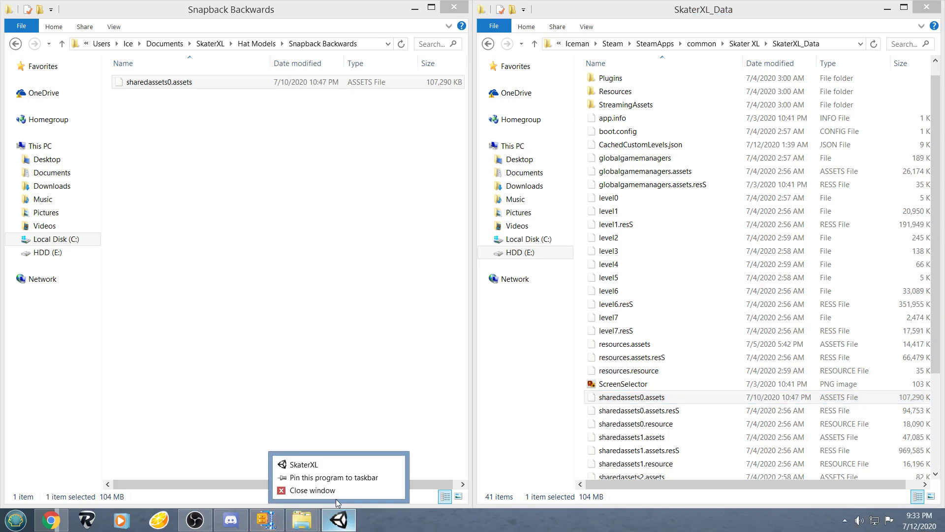
pyautogui.click(340, 492)
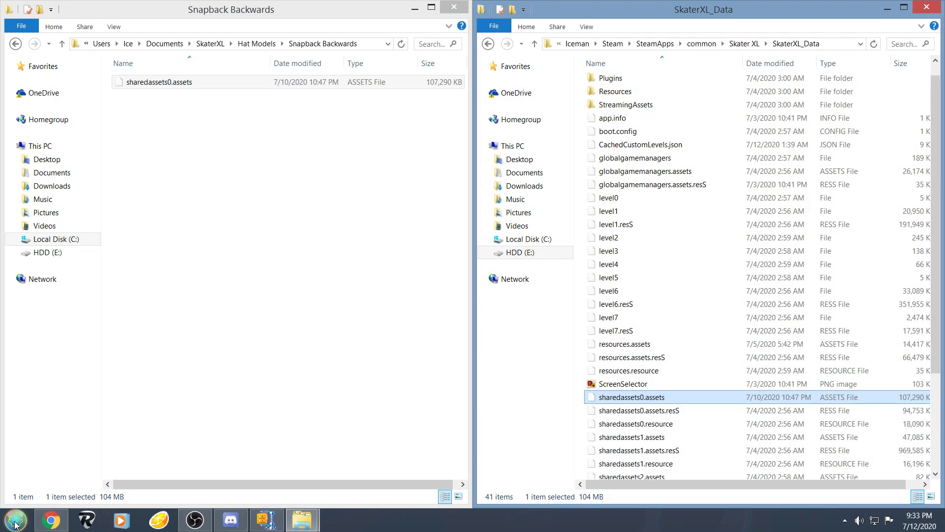
pyautogui.click(15, 524)
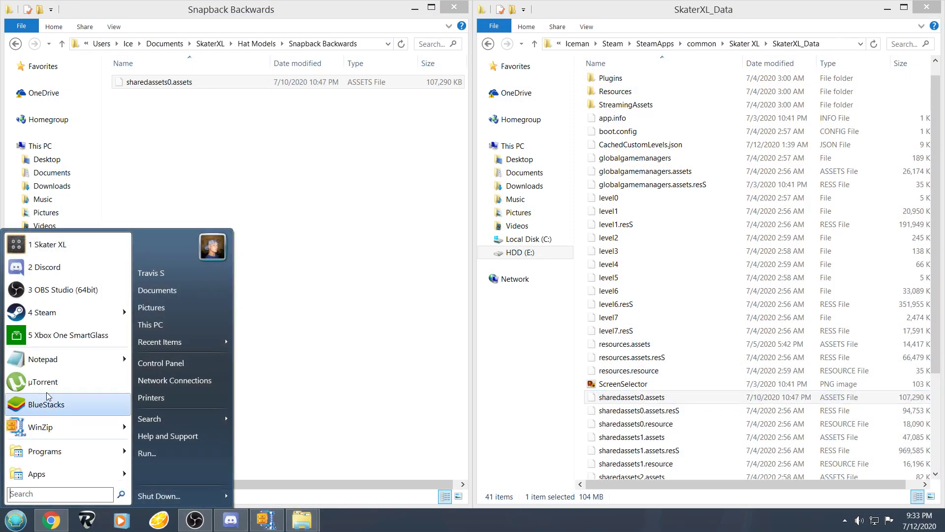
pyautogui.click(75, 240)
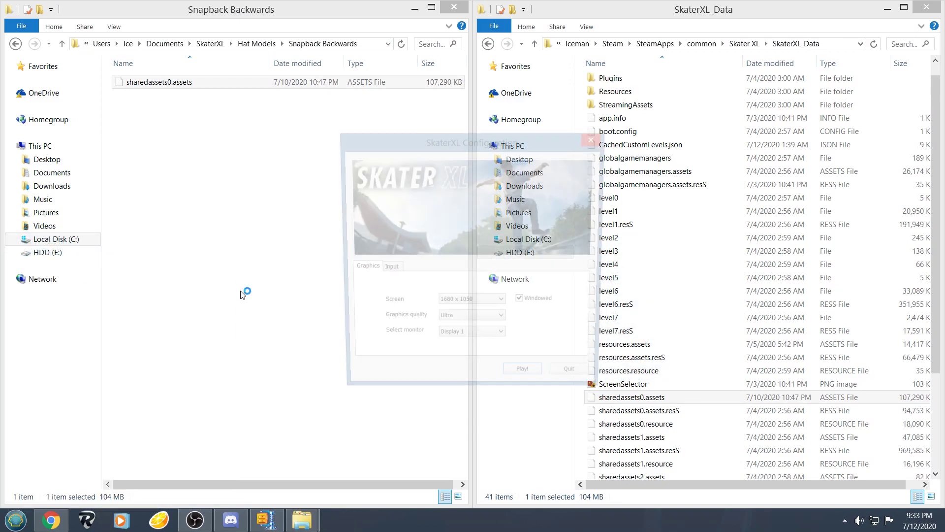
pyautogui.click(526, 382)
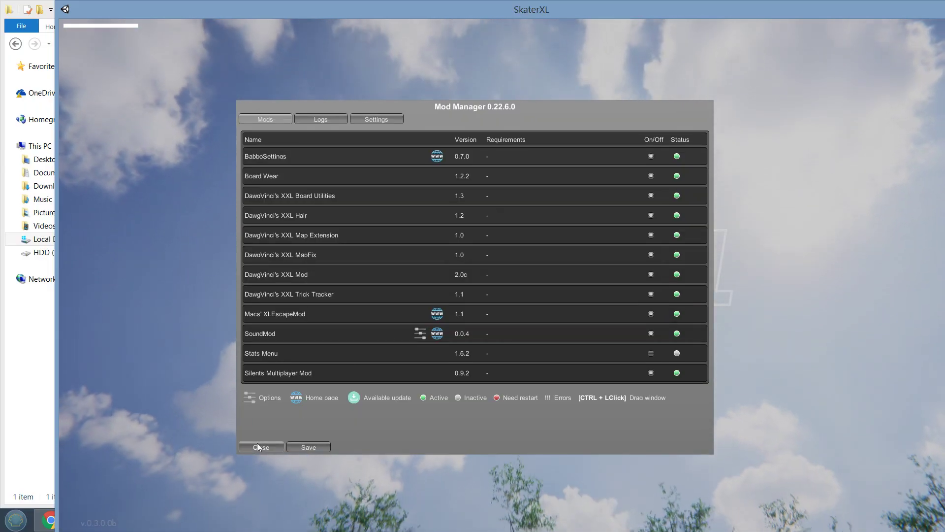
pyautogui.click(258, 442)
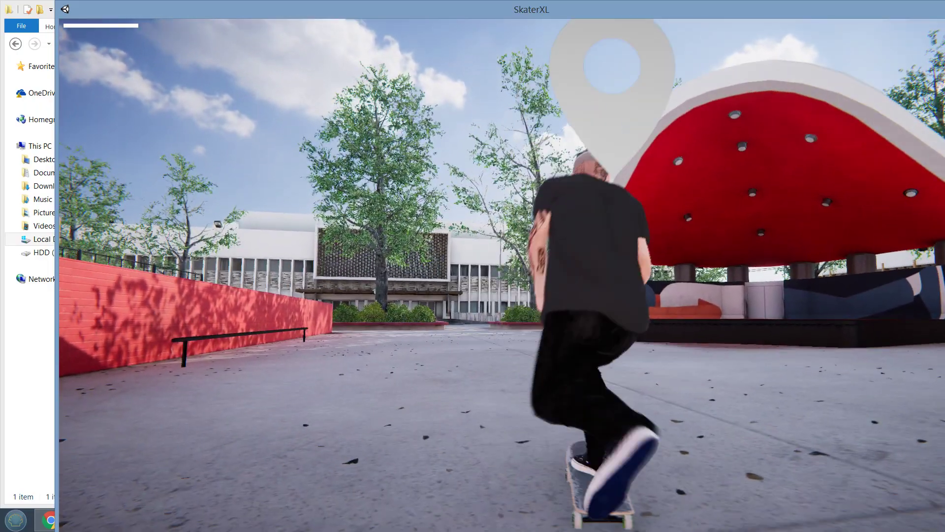
# Choose the 9Fifty SB cap in Edit Skater, resume skating, and switch to the desktop
pyautogui.press('Escape')
pyautogui.press('Down')
pyautogui.press('Down')
pyautogui.press('Down')
pyautogui.press('Return')
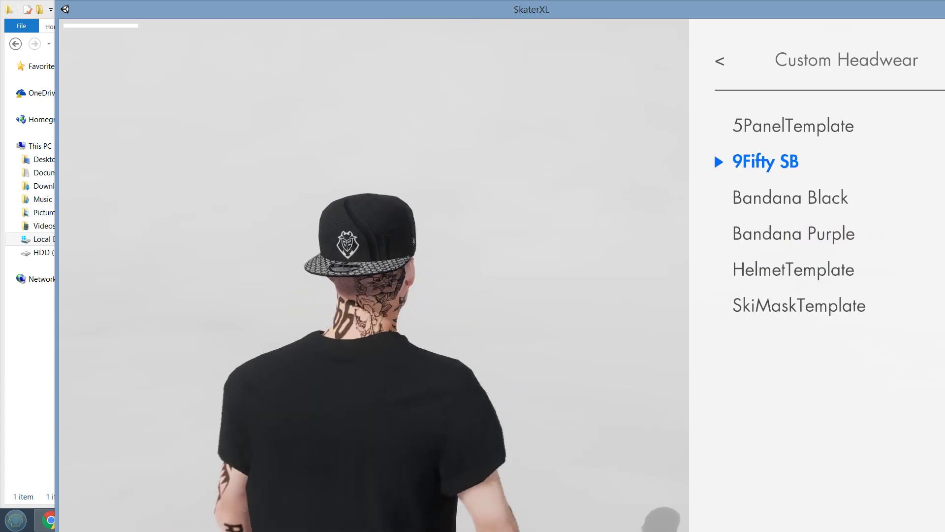
pyautogui.press('Escape')
pyautogui.press('Escape')
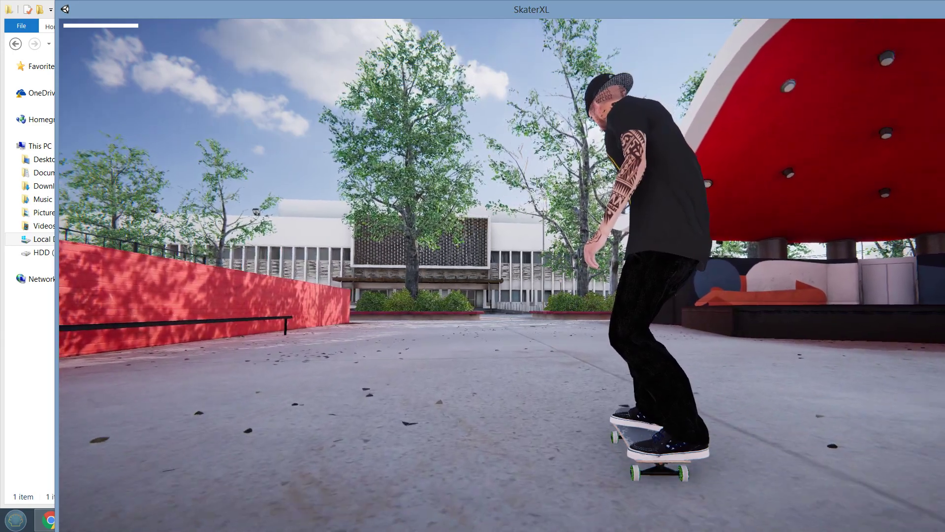
pyautogui.hotkey('alt', 'Tab')
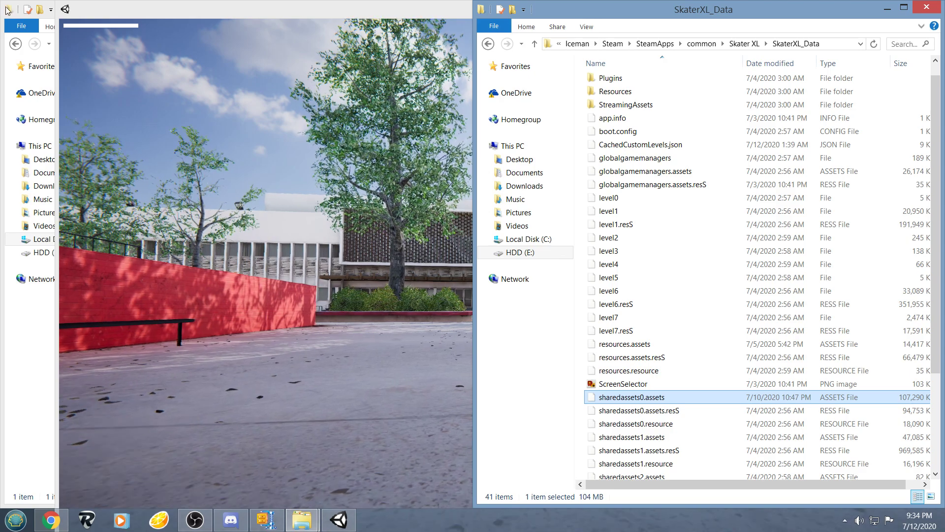
# Bring the Snapback Backwards folder window in front of the game
pyautogui.click(20, 381)
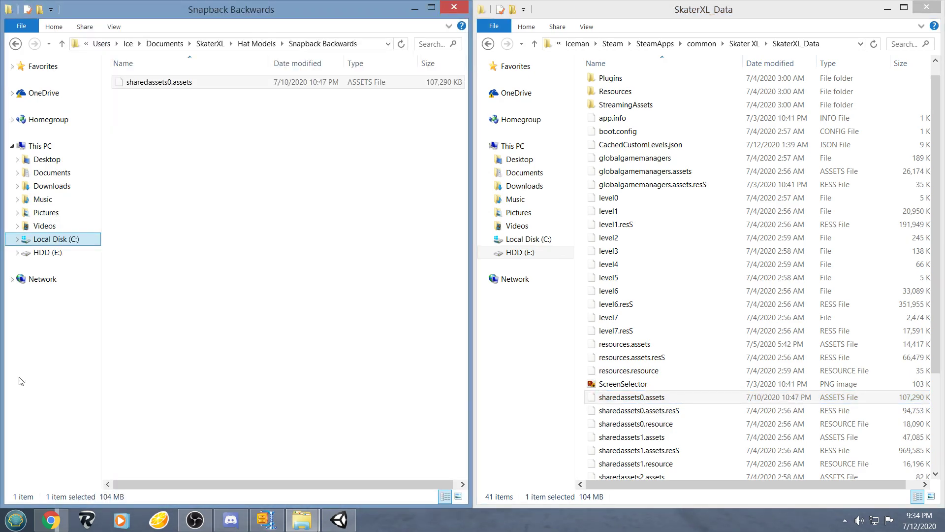